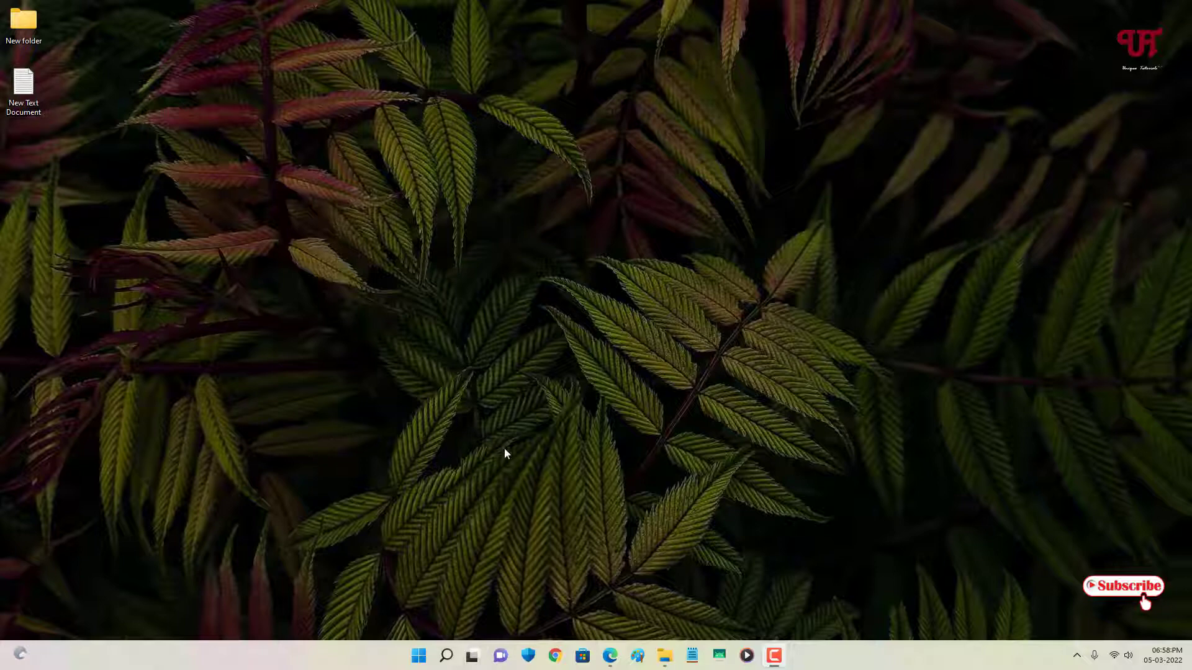
# Open This PC in File Explorer, maximize and restore it, maximize again, then minimize it
pyautogui.click(665, 656)
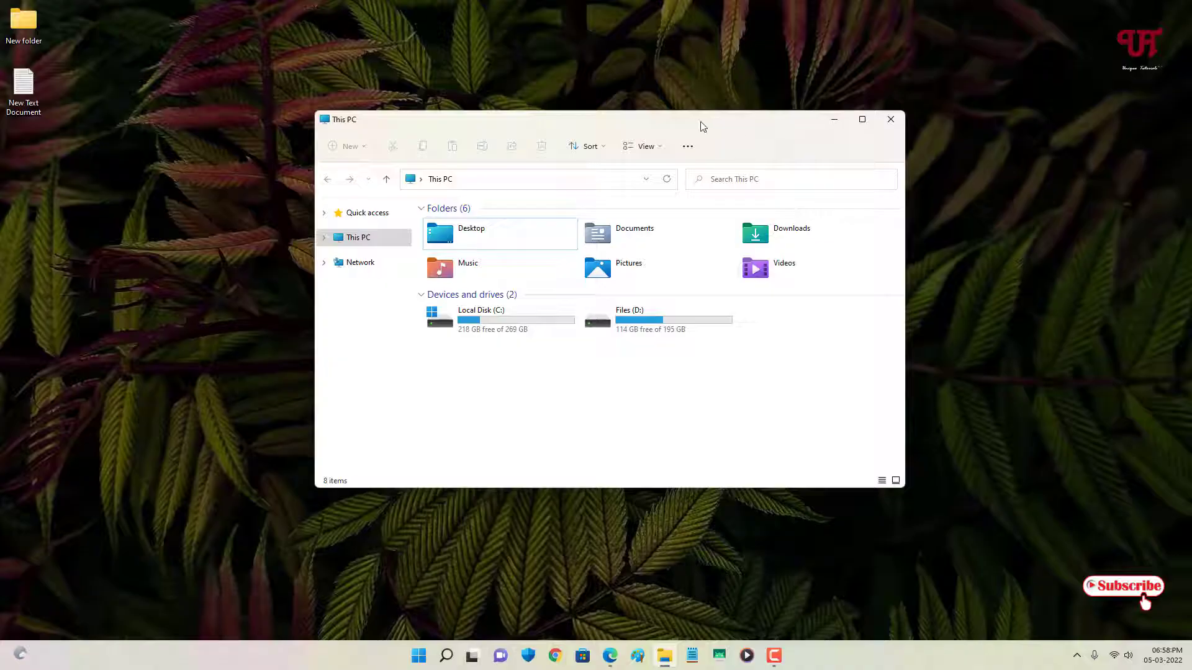
pyautogui.click(862, 120)
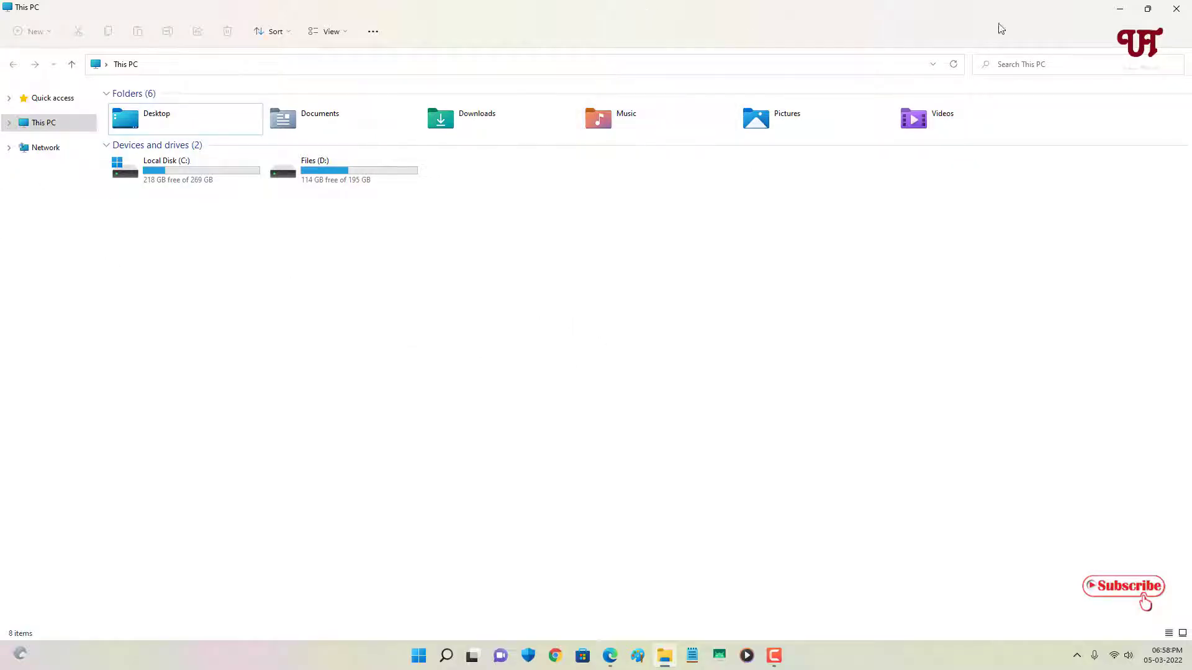
pyautogui.click(1147, 10)
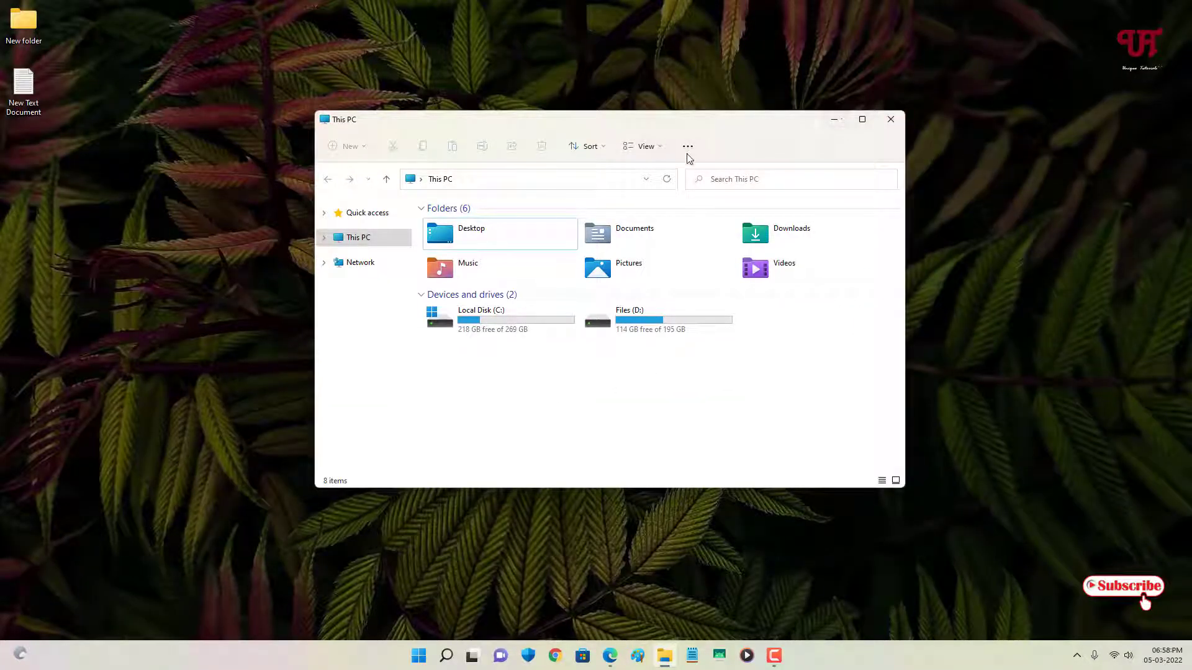
pyautogui.click(862, 120)
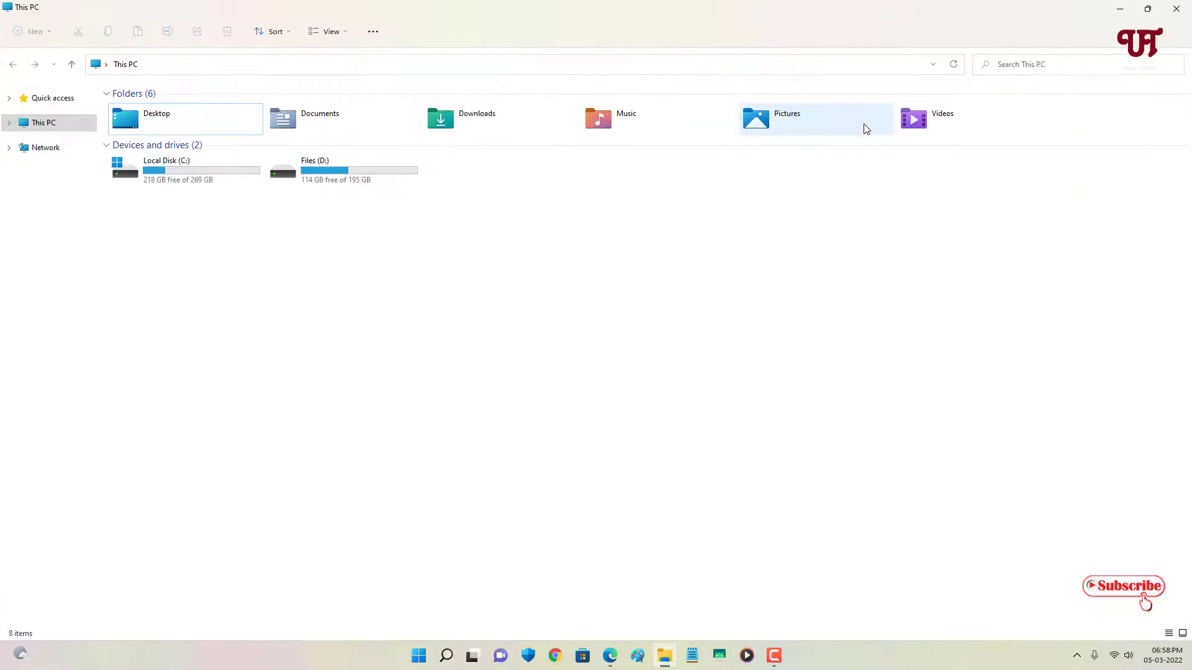
pyautogui.click(1123, 11)
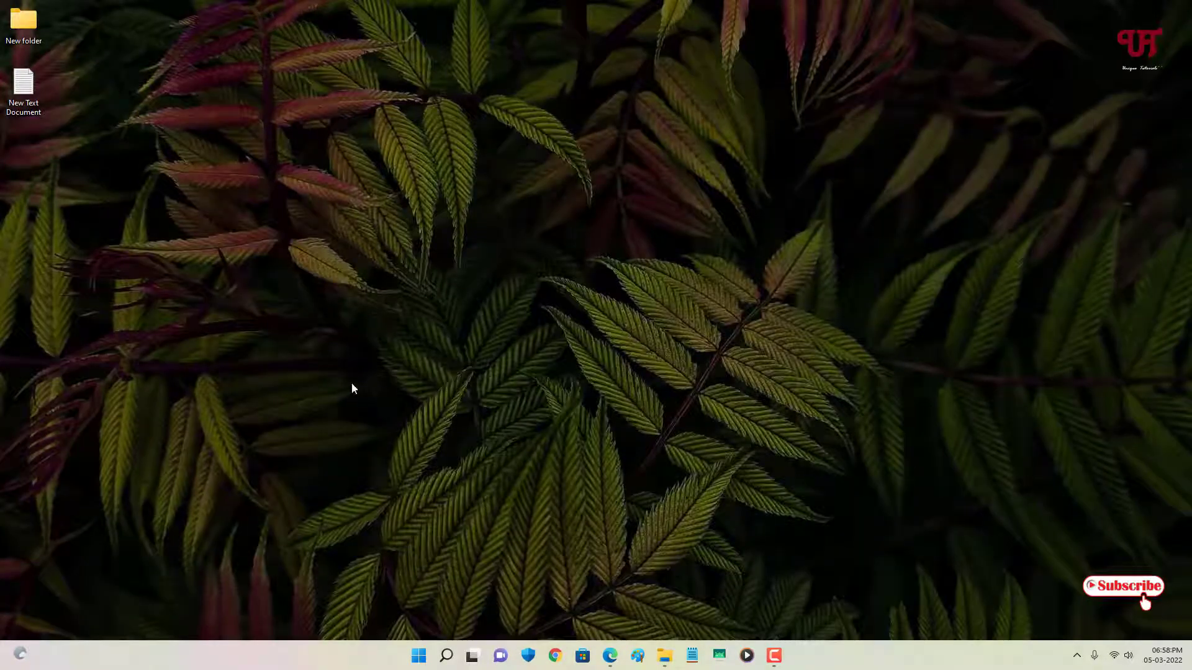
# Bring This PC back at its smaller size, close it, and open Edge for the aeropeek11 search
pyautogui.click(665, 655)
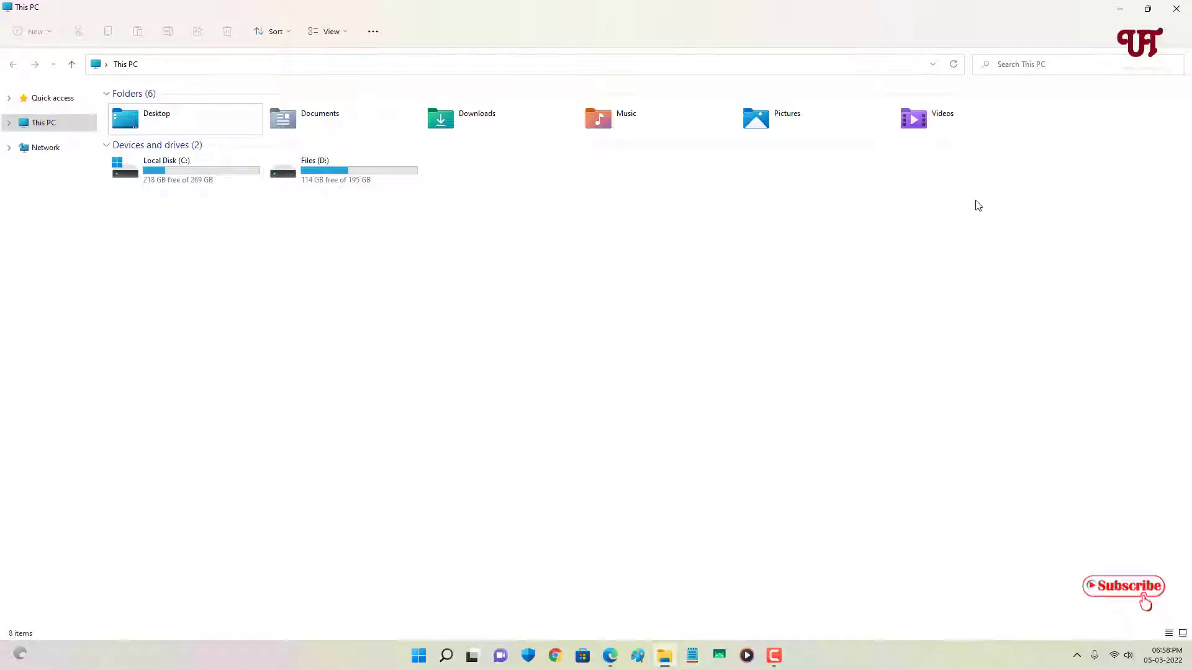
pyautogui.click(1148, 9)
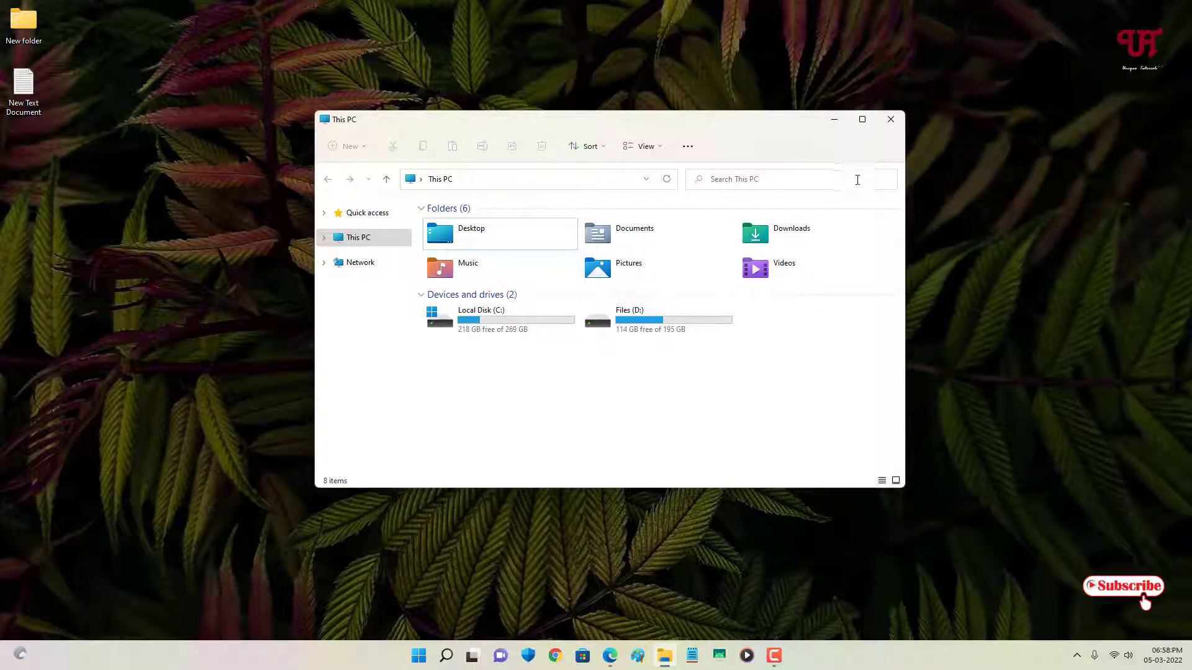
pyautogui.click(891, 120)
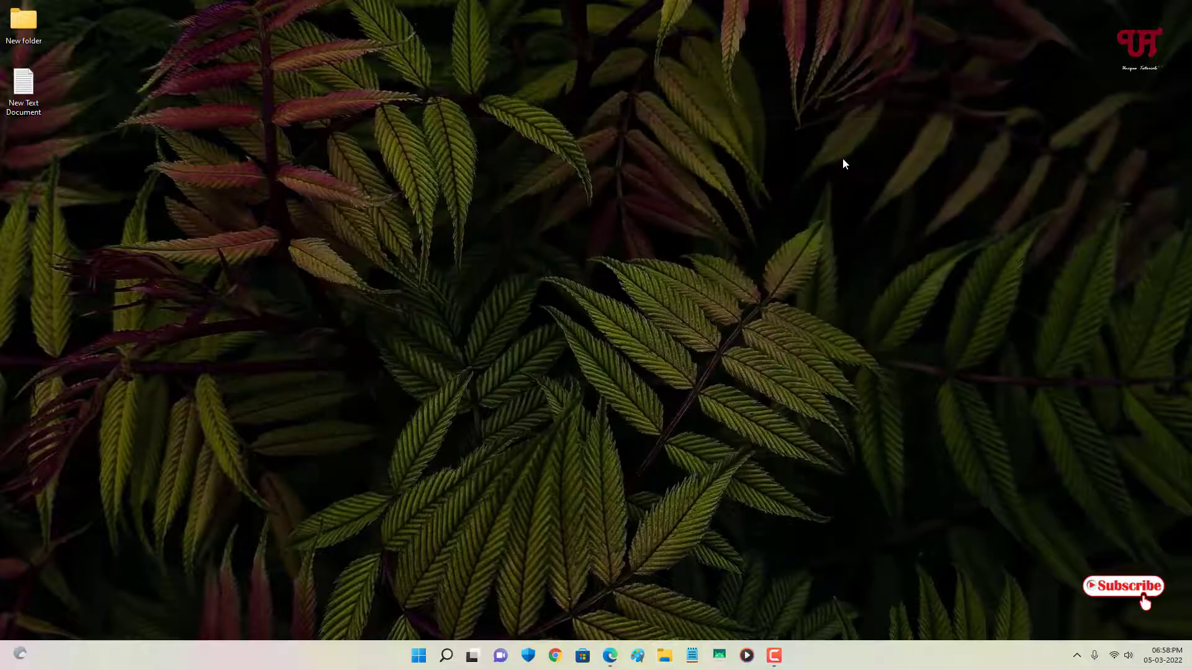
pyautogui.click(610, 655)
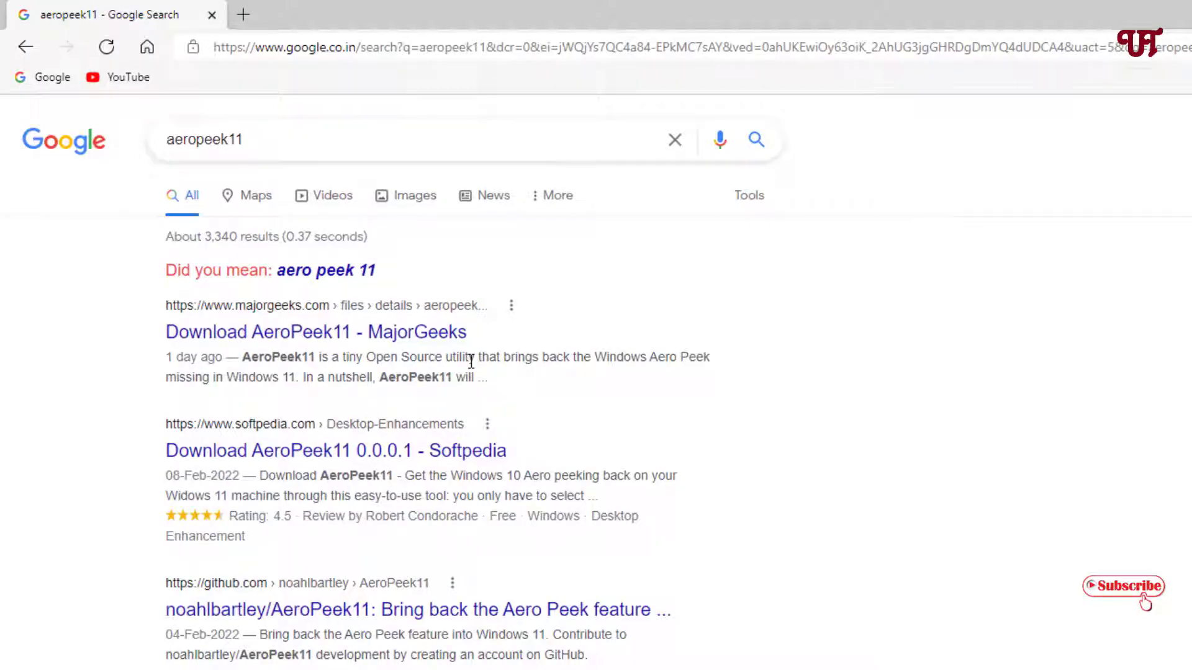
# Download AeroPeek11.zip from the Assets of the AeroPeek11 Initial Release page on GitHub
pyautogui.click(270, 623)
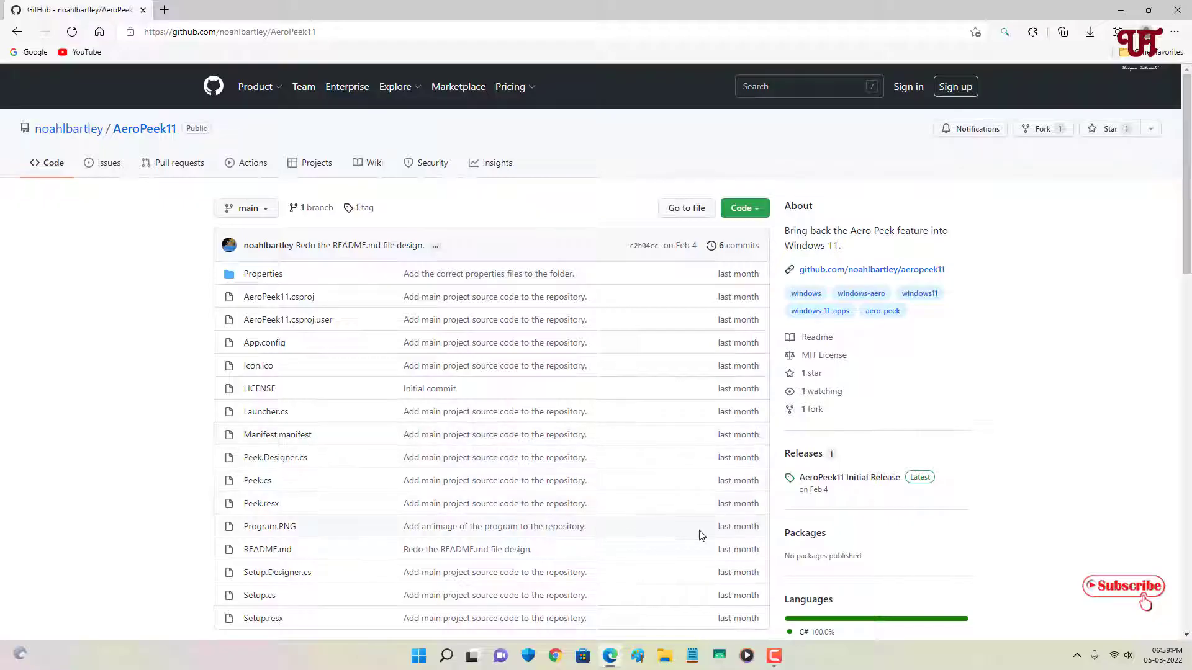
pyautogui.click(844, 478)
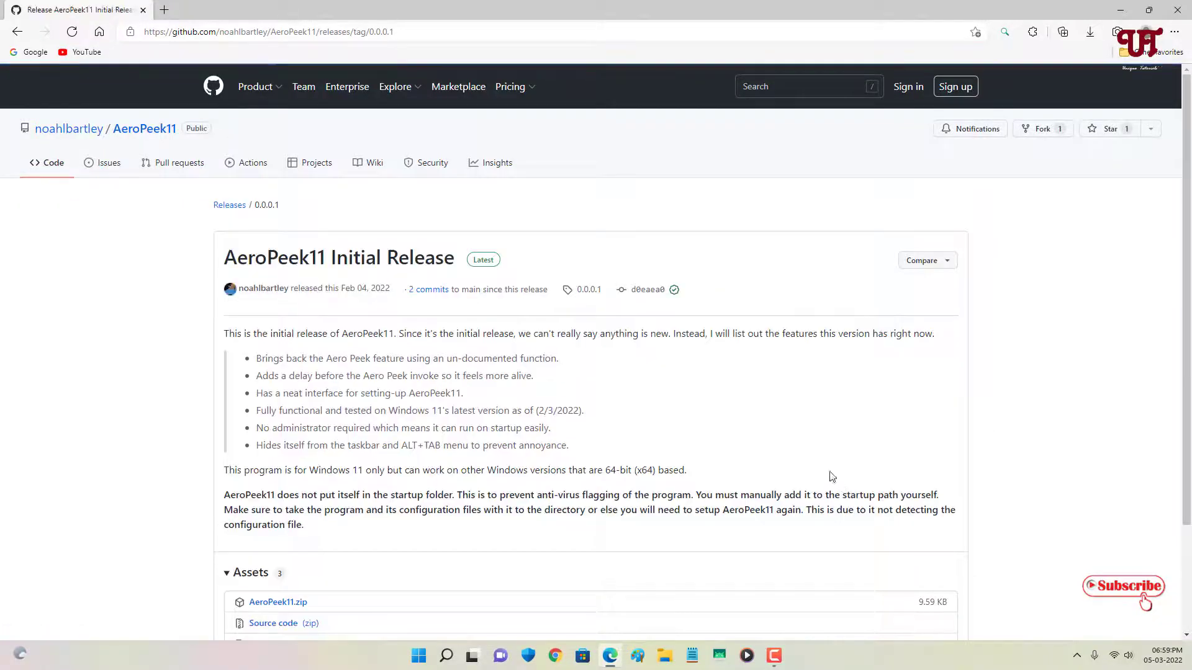
pyautogui.scroll(-1, 853, 457)
pyautogui.scroll(-1, 853, 457)
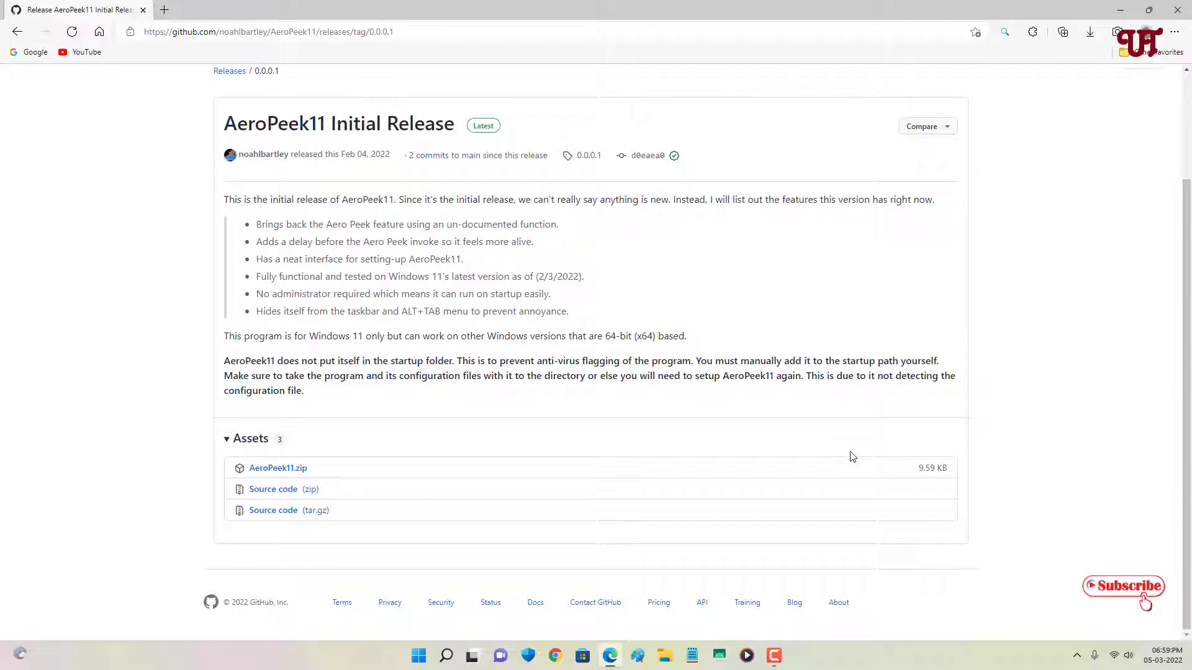
pyautogui.click(298, 477)
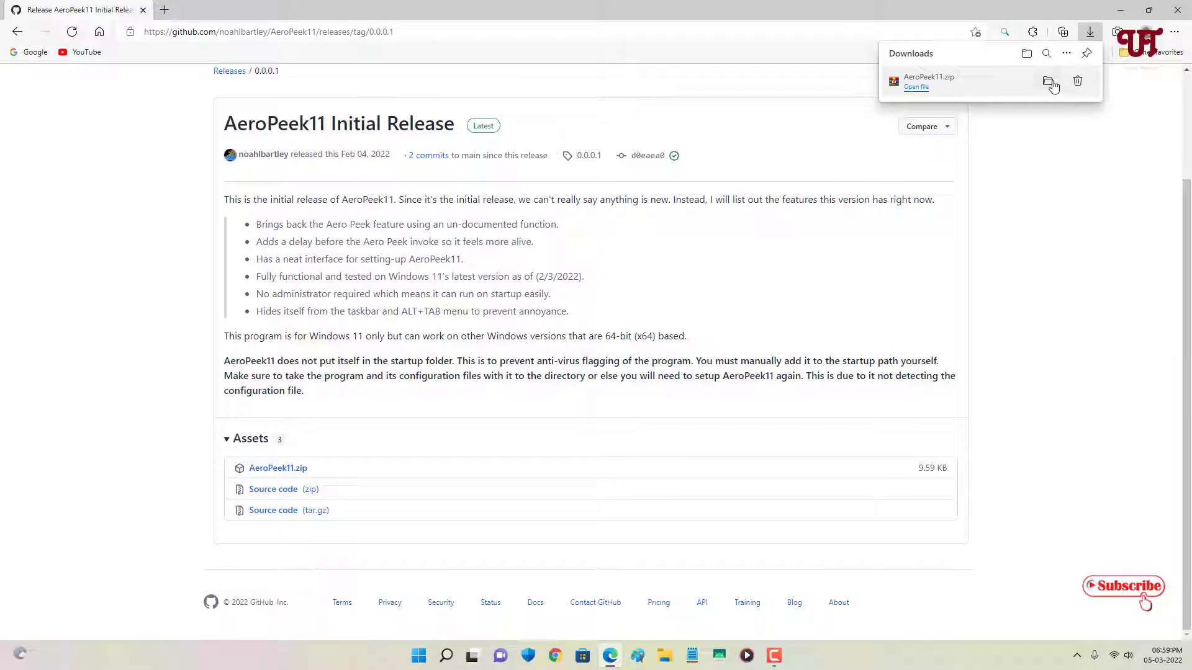
# Show AeroPeek11.zip in Downloads, close the browser and open the archive in WinRAR
pyautogui.click(1049, 82)
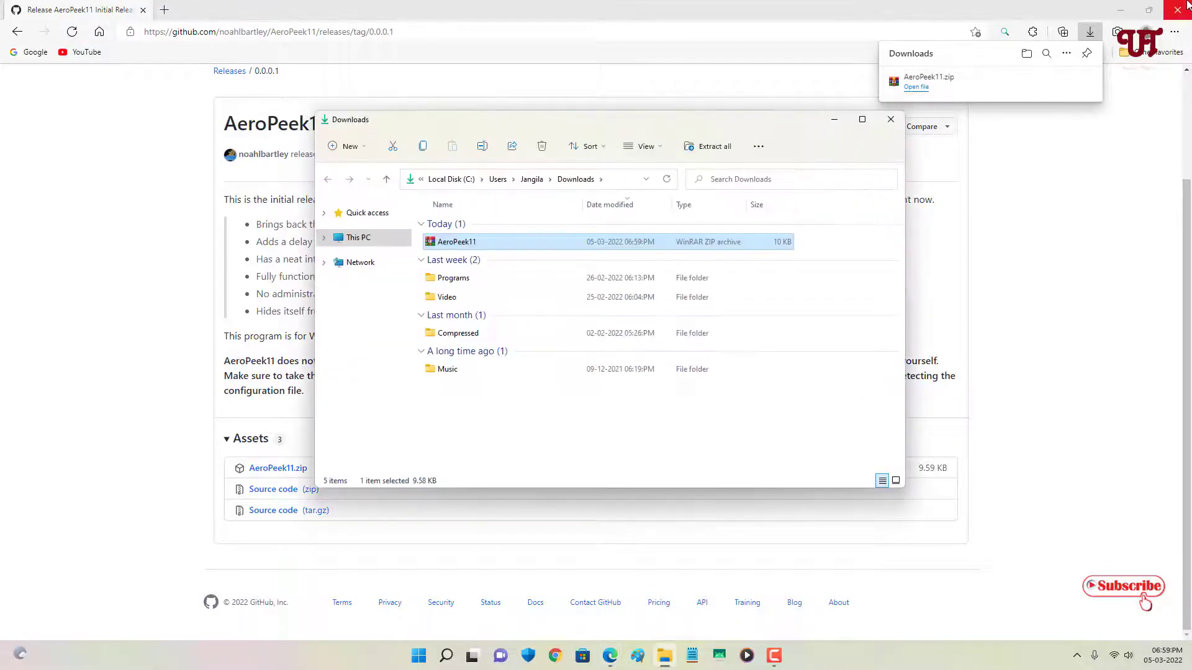
pyautogui.click(1183, 8)
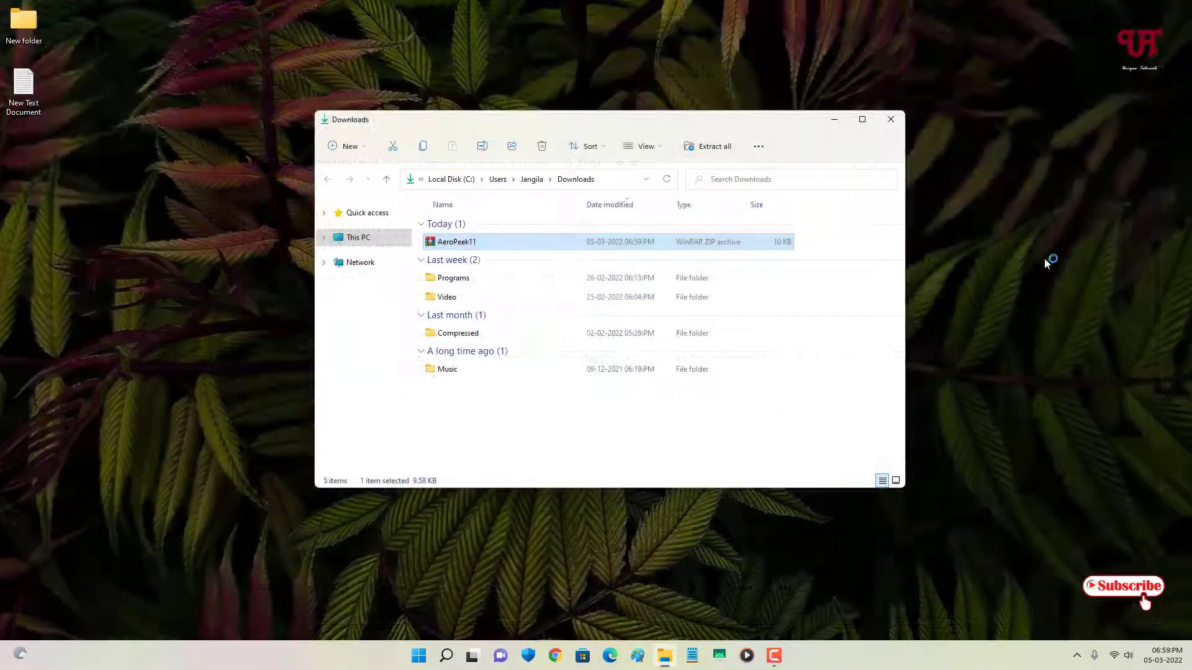
pyautogui.doubleClick(447, 243)
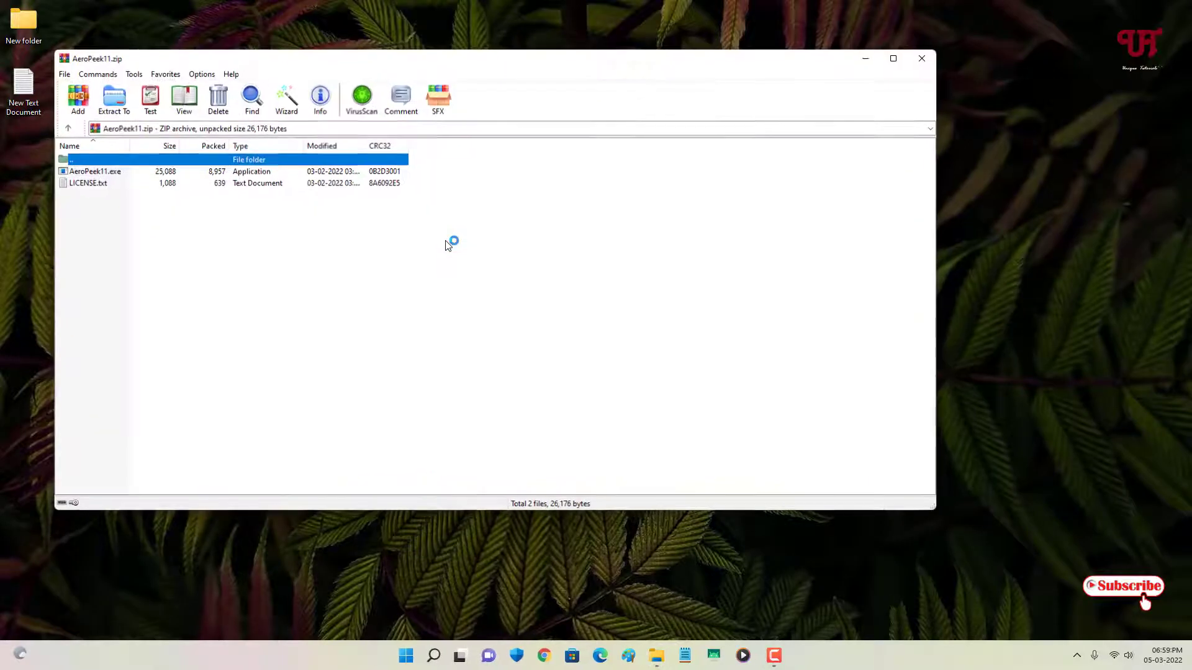
# Extract the archive into an AeroPeek11 folder, close WinRAR and open that folder
pyautogui.click(115, 102)
pyautogui.click(531, 415)
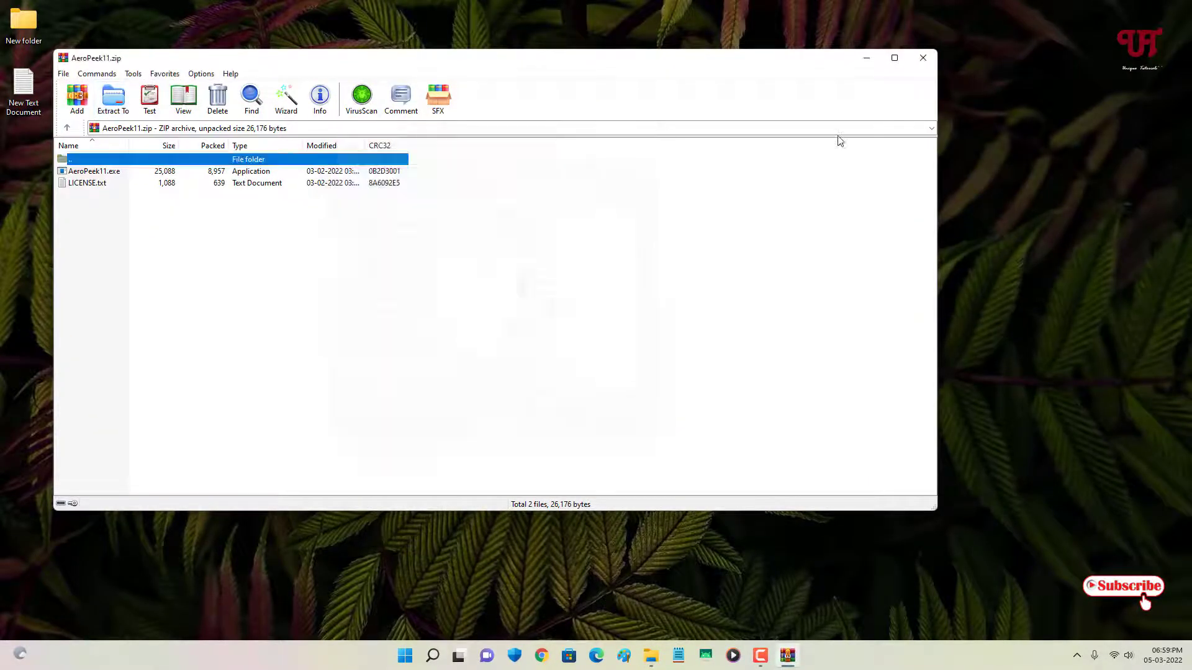
pyautogui.click(923, 58)
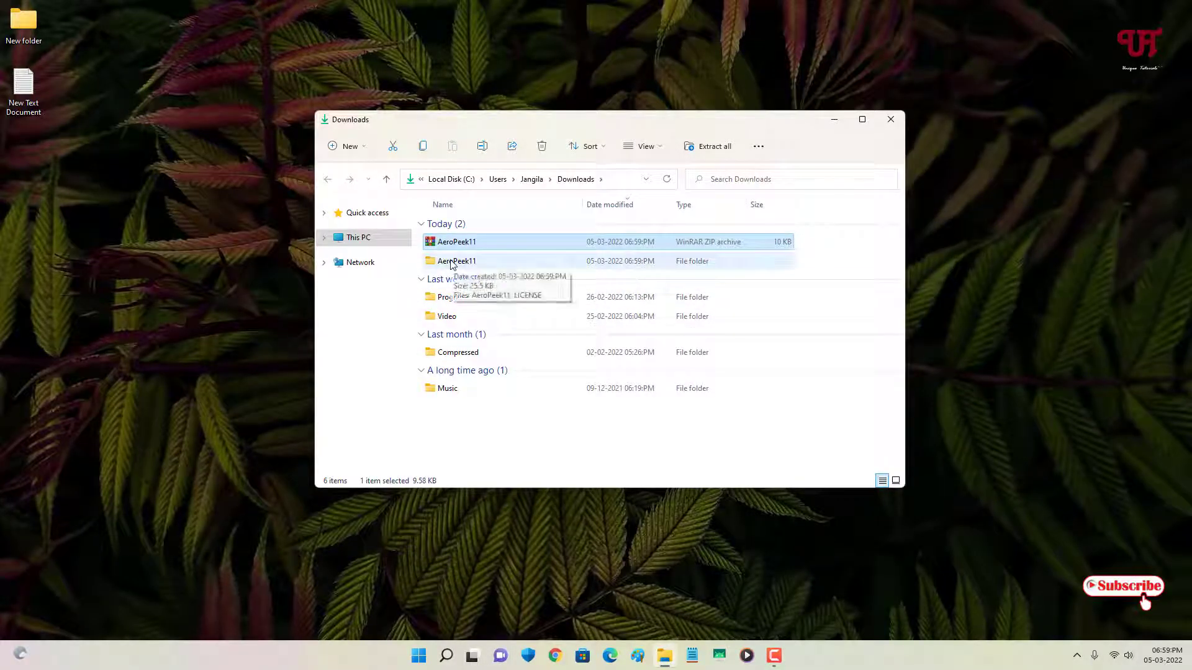
pyautogui.click(452, 264)
pyautogui.doubleClick(453, 262)
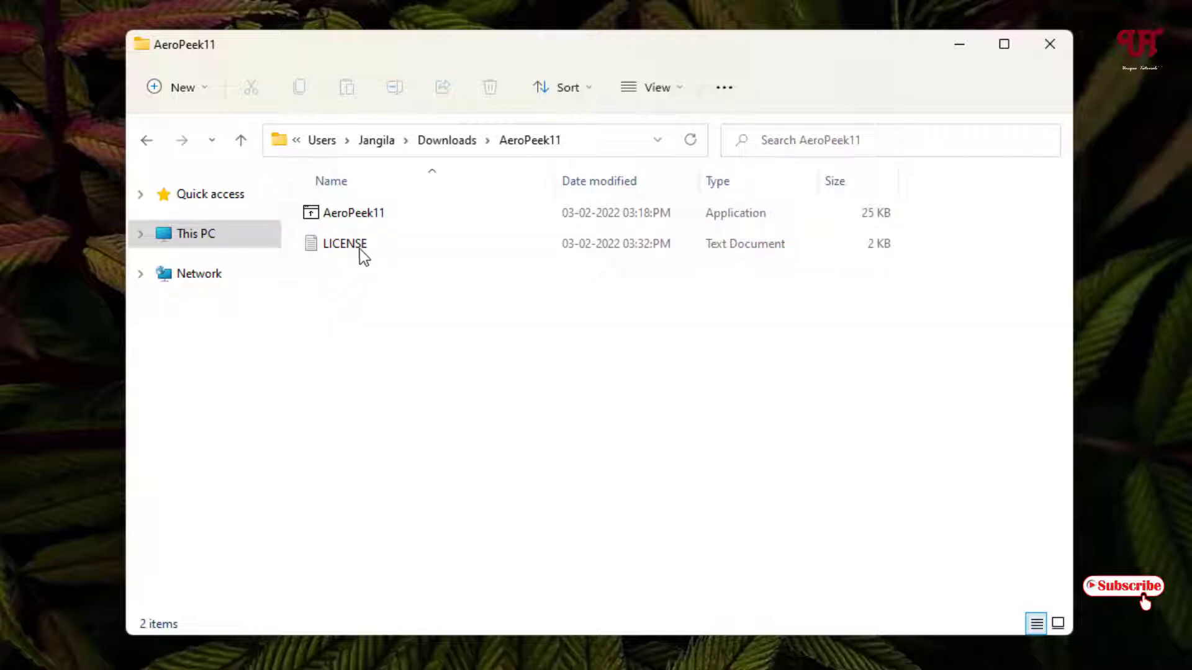
# Launch AeroPeek11.exe from the extracted folder to bring up its Setup dialog
pyautogui.moveTo(349, 214)
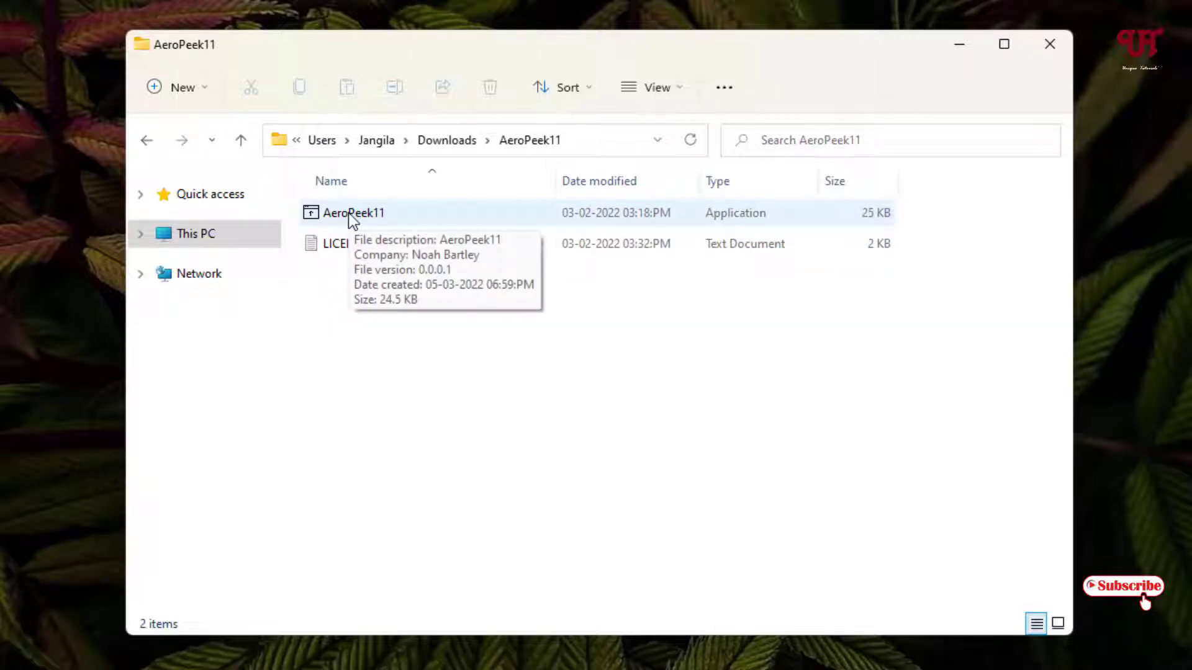
pyautogui.click(348, 214)
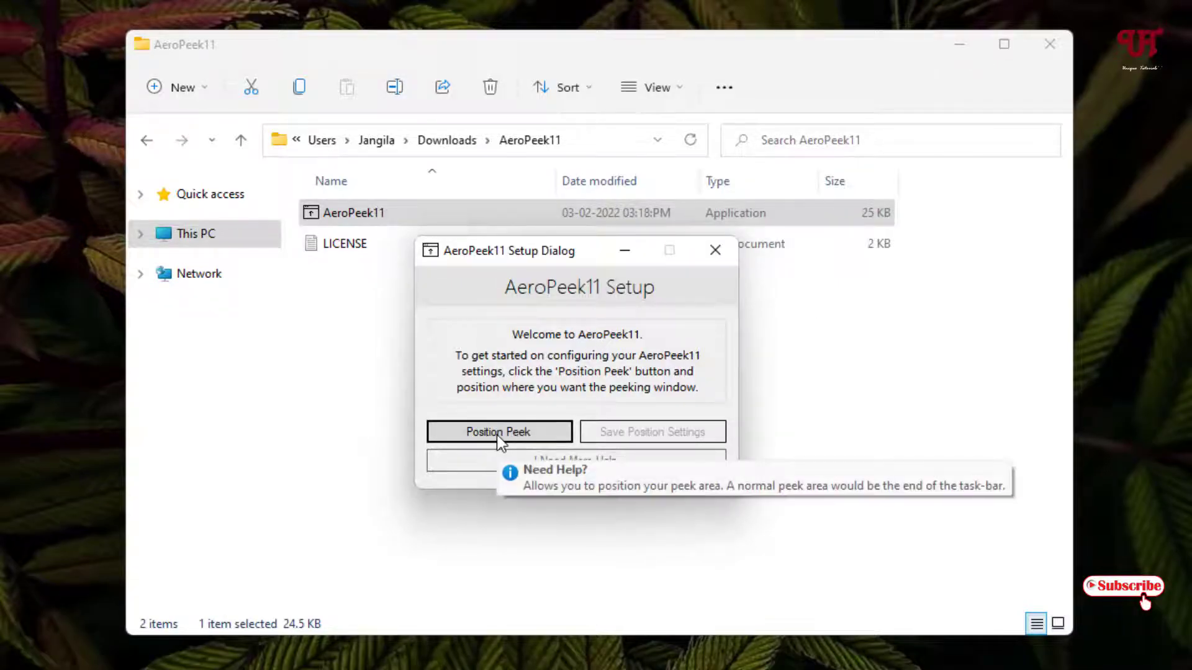
# Drag the orange peek spot into place, save it at X 892, Y 495, and confirm
pyautogui.click(952, 46)
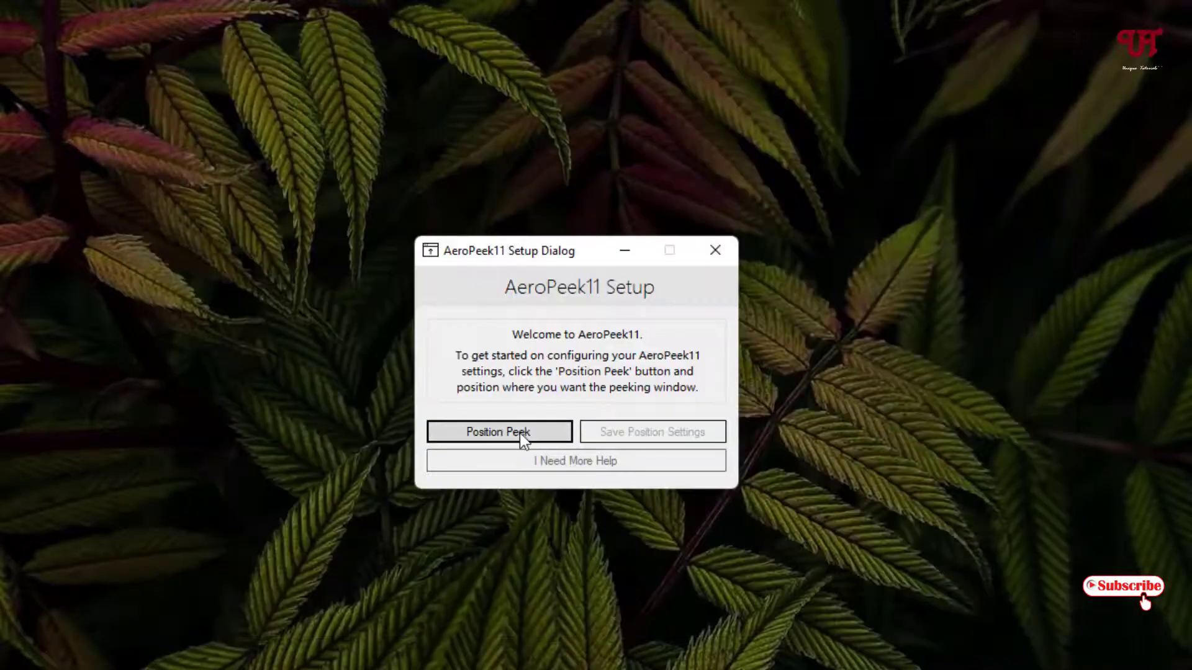
pyautogui.click(519, 433)
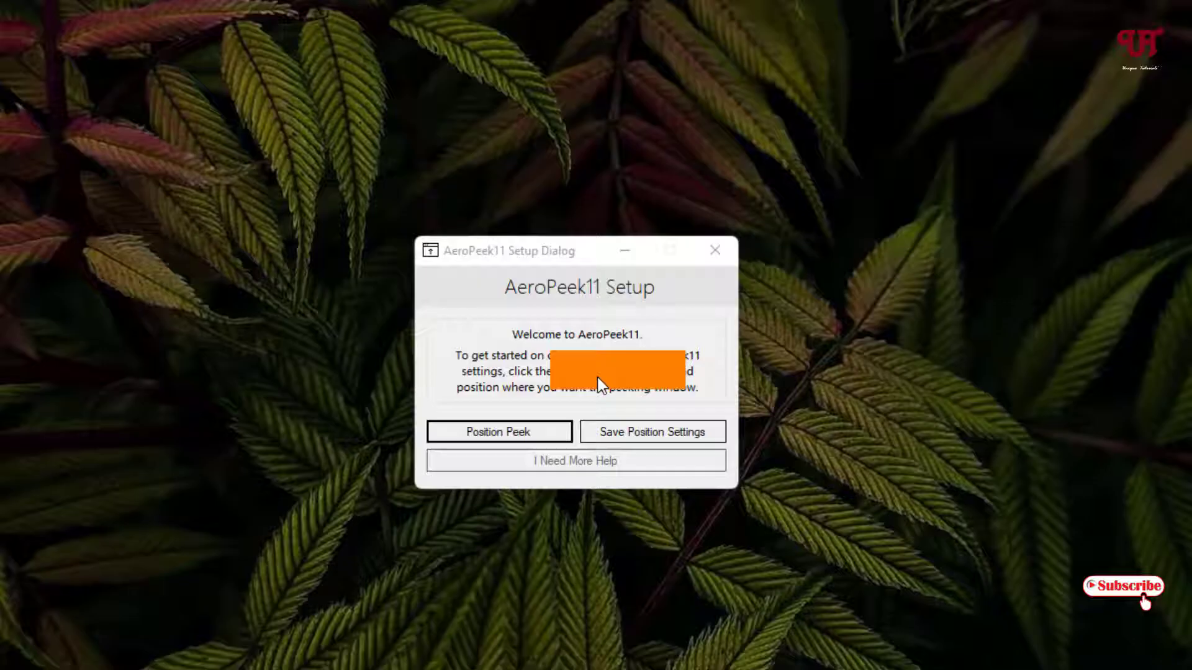
pyautogui.moveTo(597, 378); pyautogui.dragTo(560, 374)
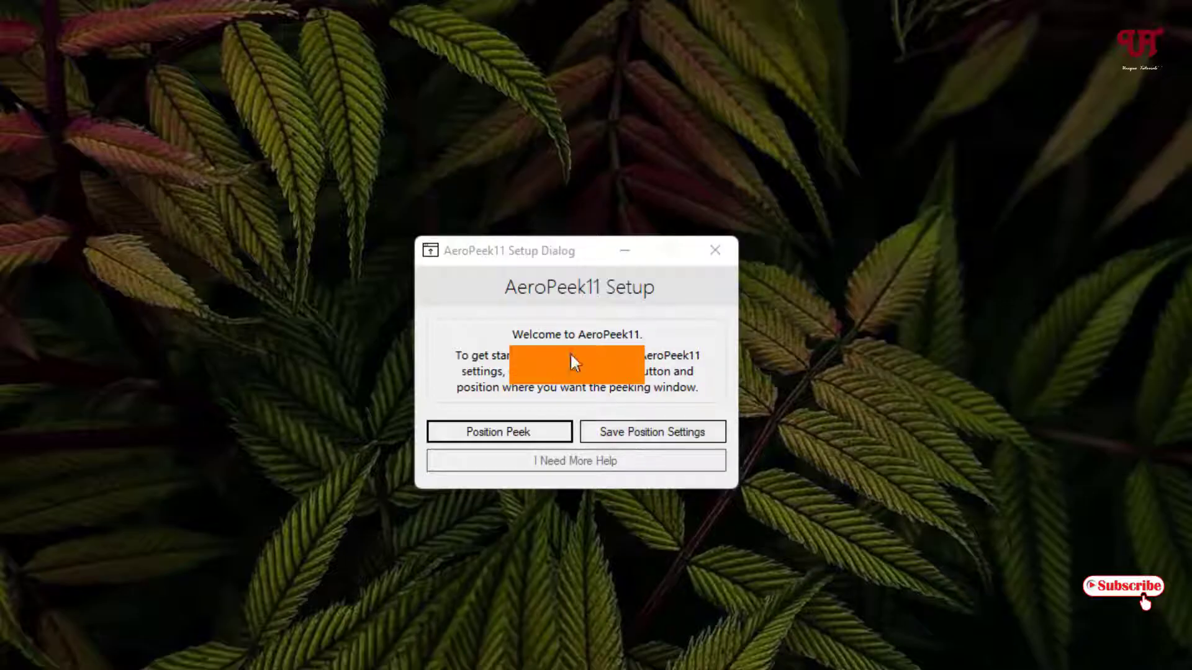
pyautogui.click(634, 435)
pyautogui.moveTo(683, 308); pyautogui.dragTo(668, 468)
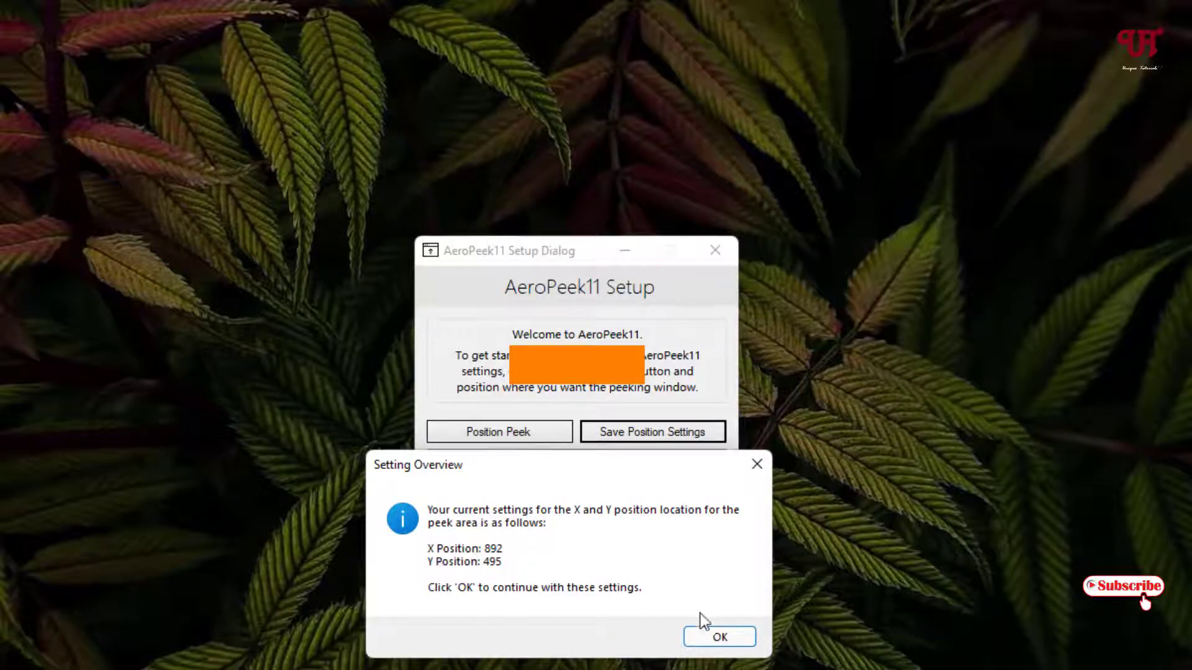
pyautogui.click(714, 637)
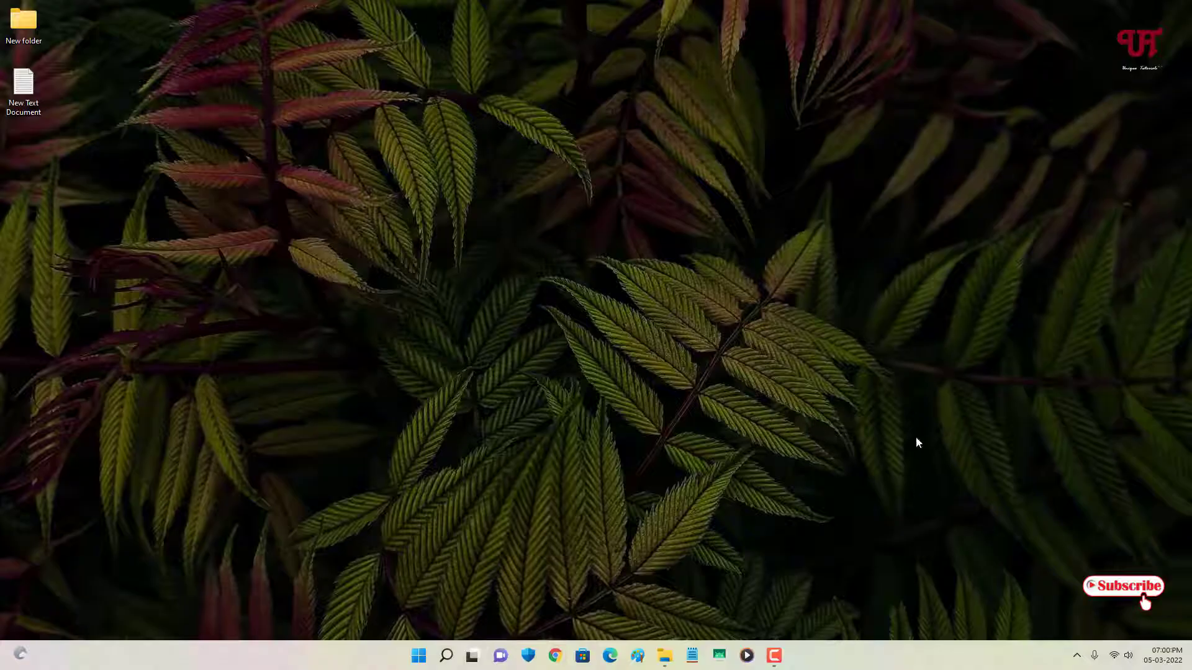
pyautogui.click(1078, 657)
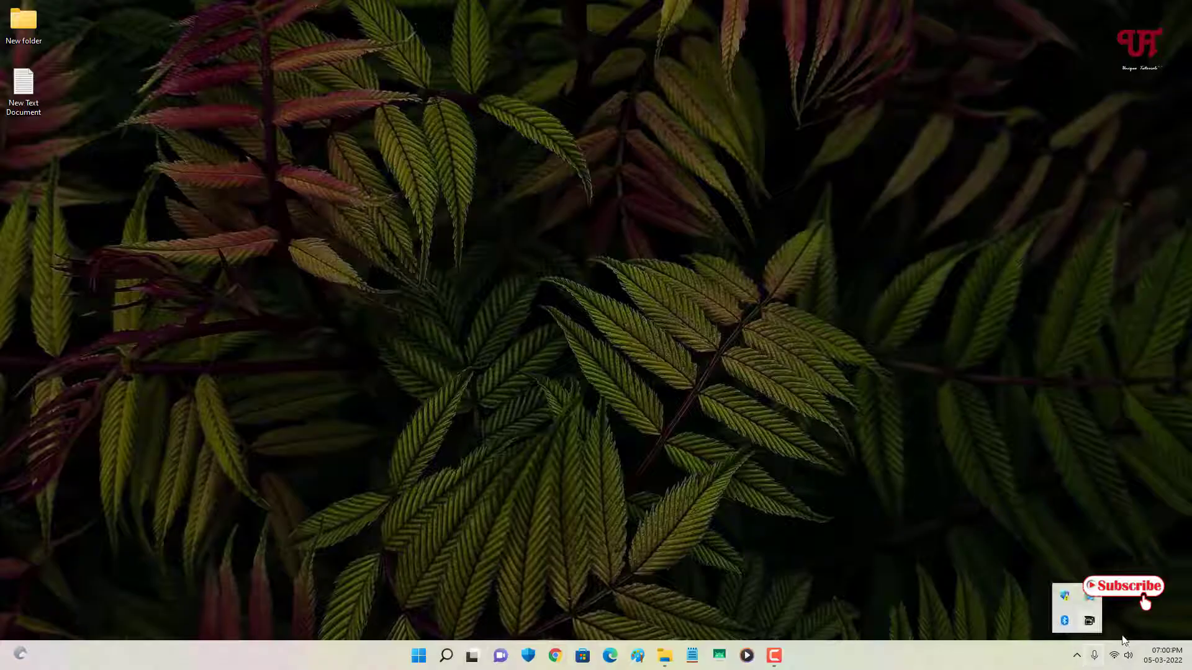
pyautogui.click(1063, 525)
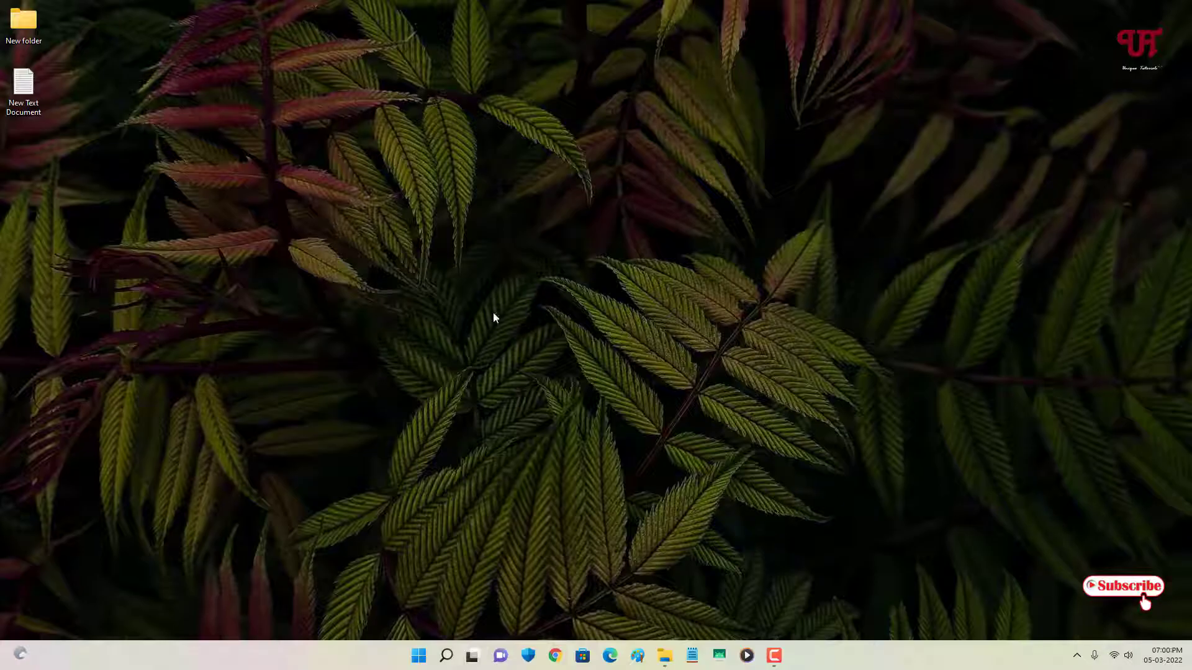
pyautogui.click(1077, 656)
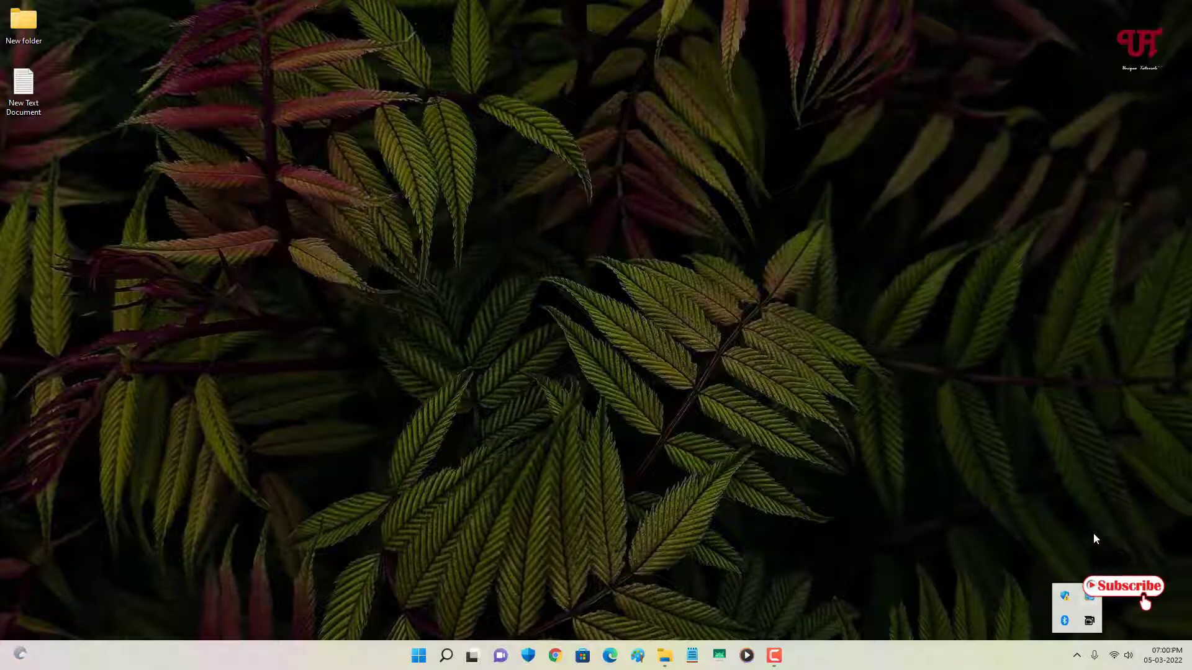
pyautogui.click(1065, 520)
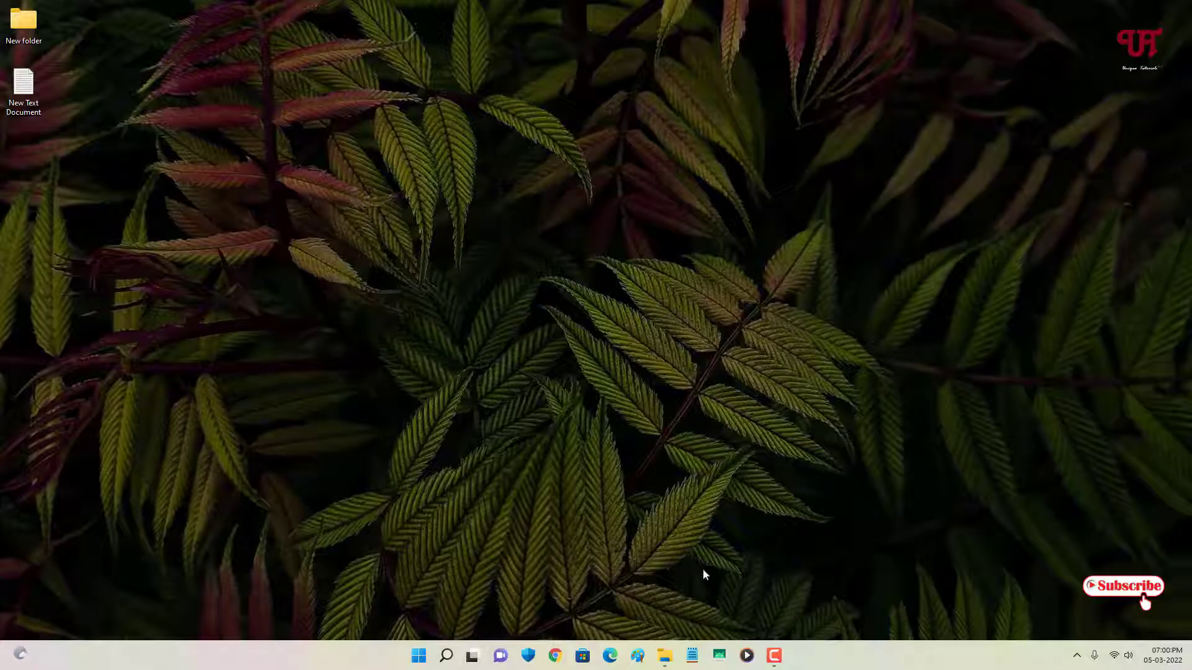
# Restore, maximize and close the AeroPeek11 folder window, then open File Explorer at This PC
pyautogui.click(664, 656)
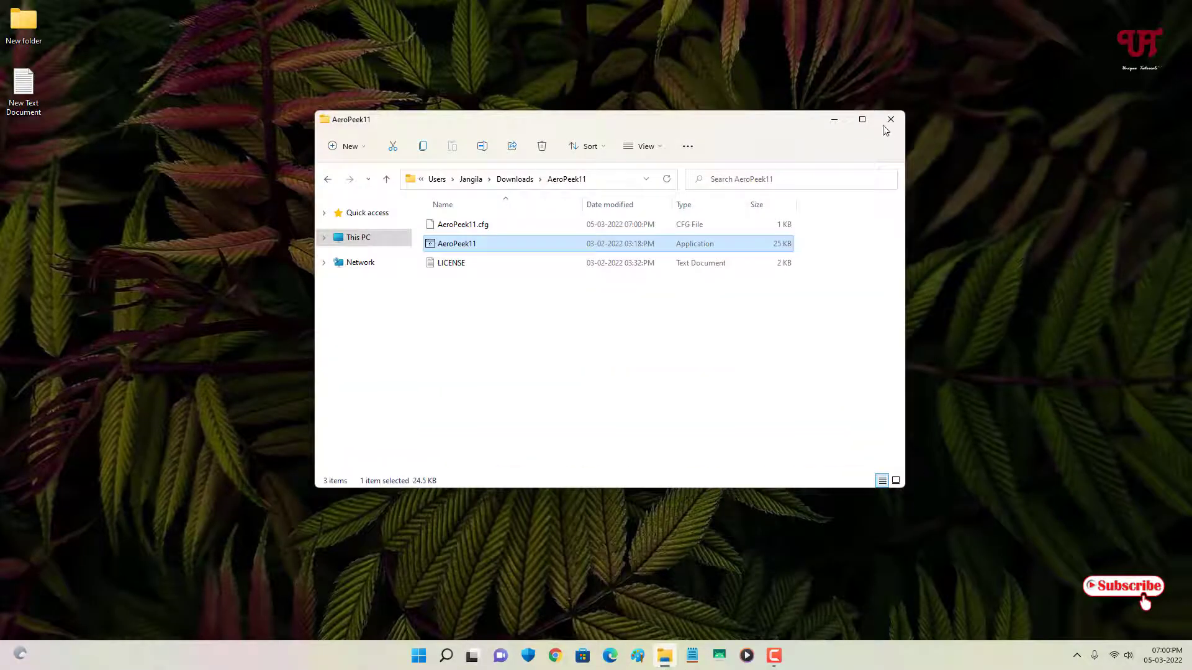
pyautogui.click(862, 119)
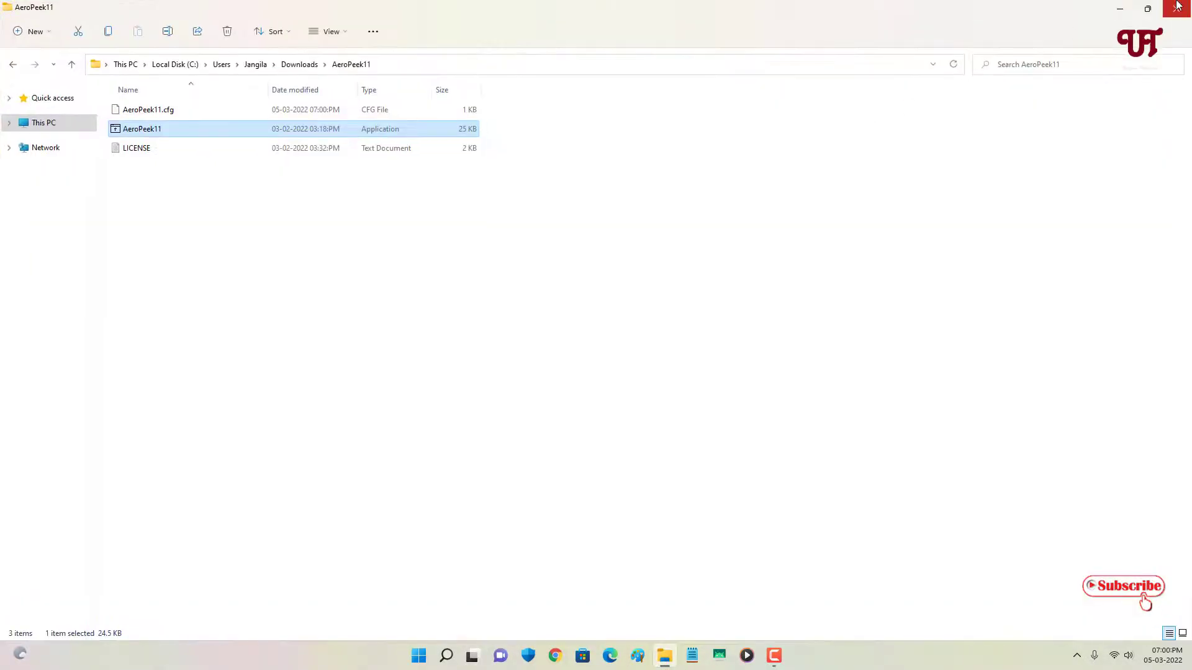
pyautogui.click(1177, 6)
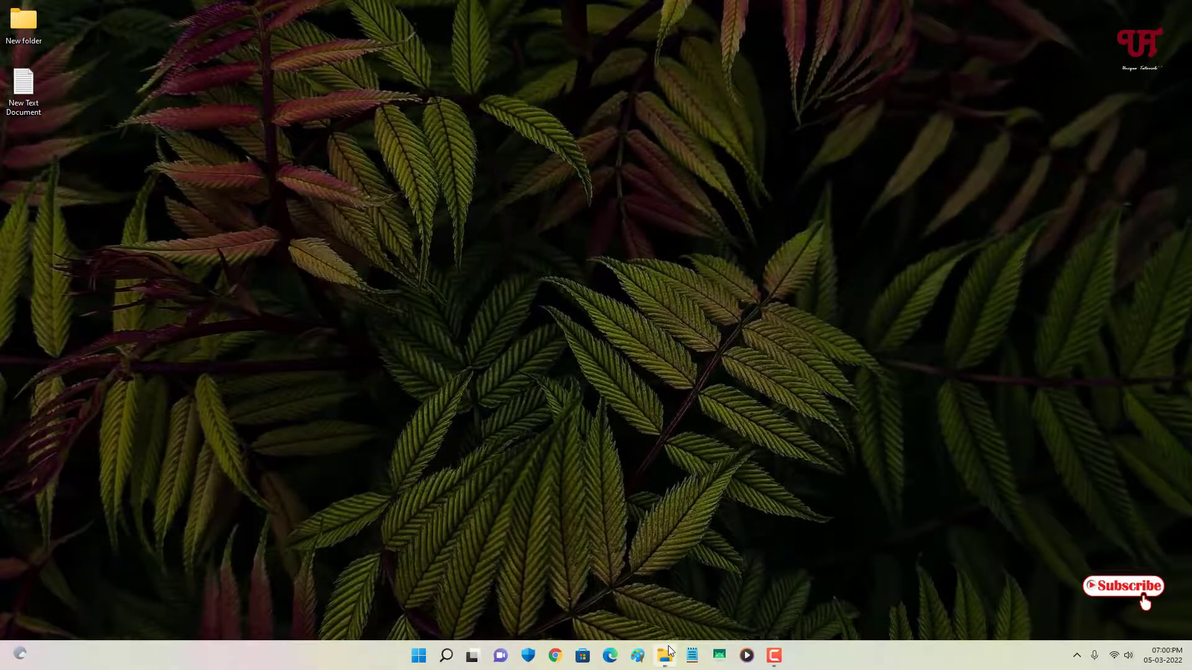
pyautogui.click(668, 653)
# Peek at the desktop behind the maximized This PC window, return to it, then restore it down
pyautogui.press('super+e')
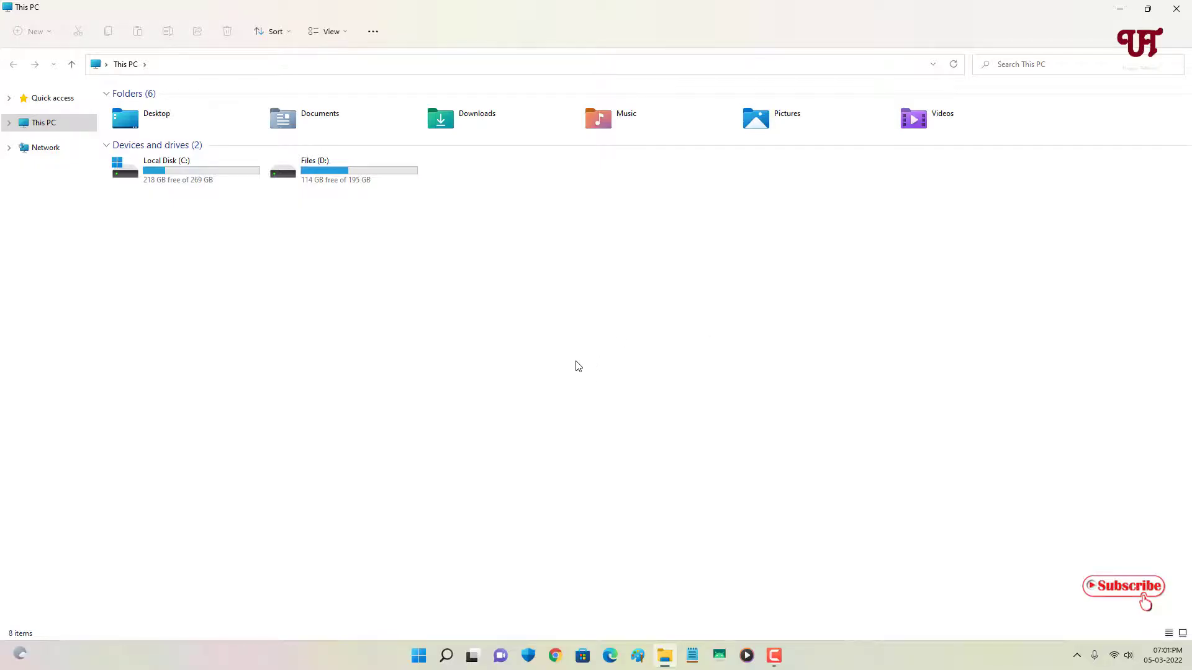
pyautogui.press('super+d')
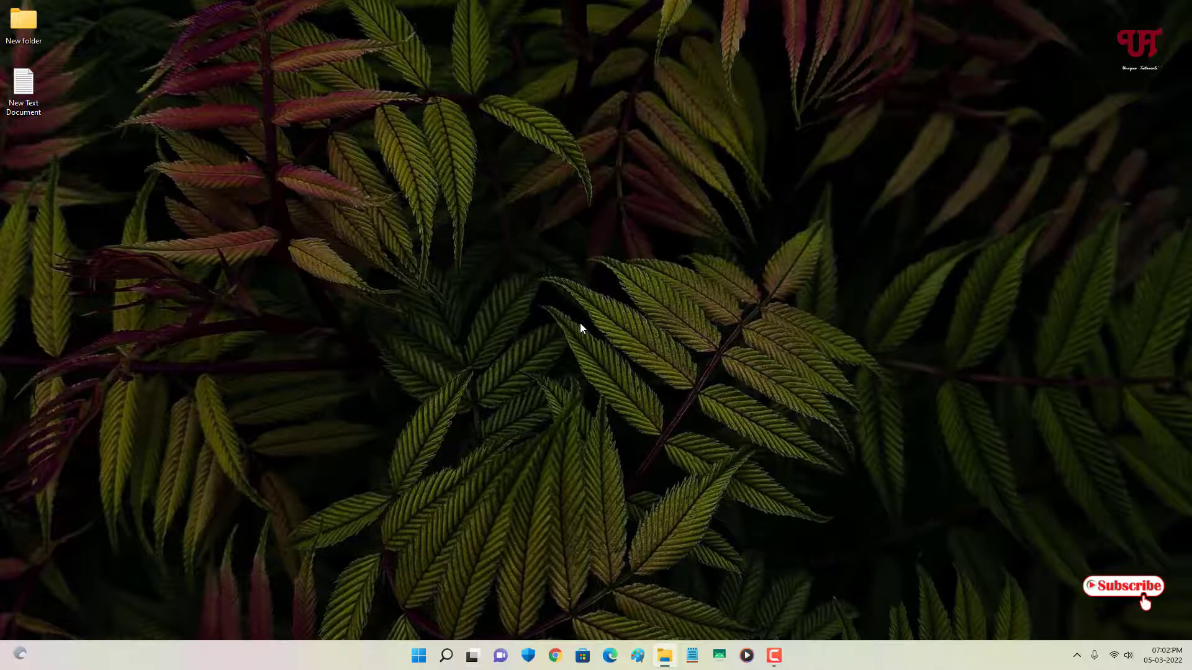
pyautogui.press('super+d')
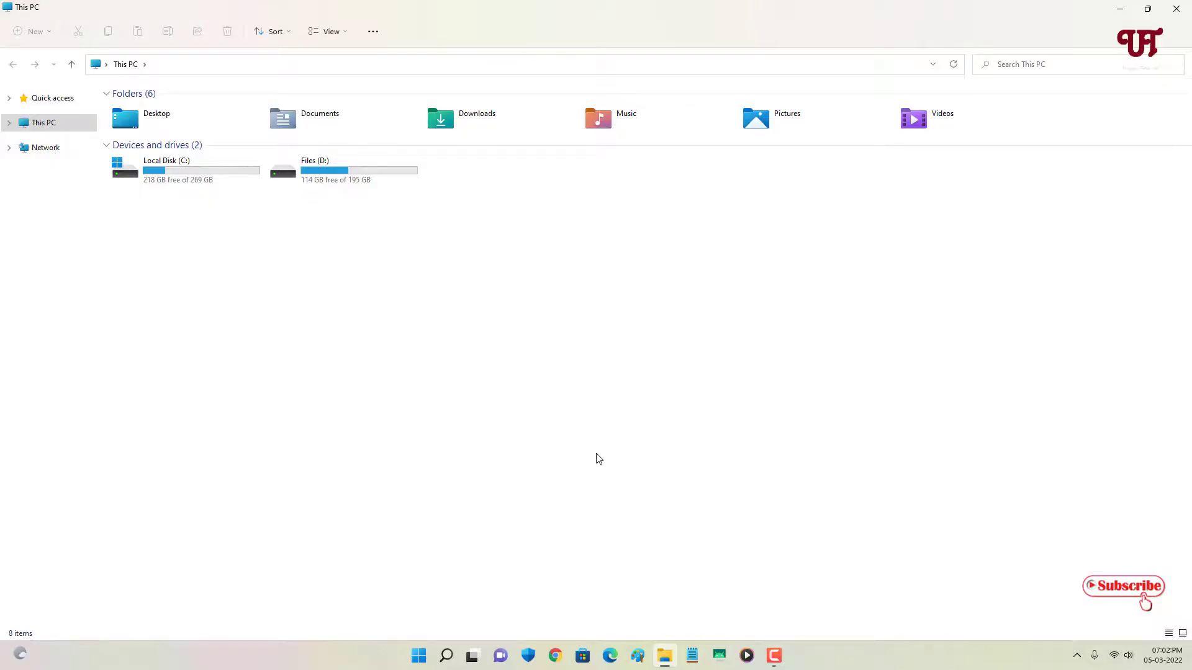
pyautogui.click(1147, 8)
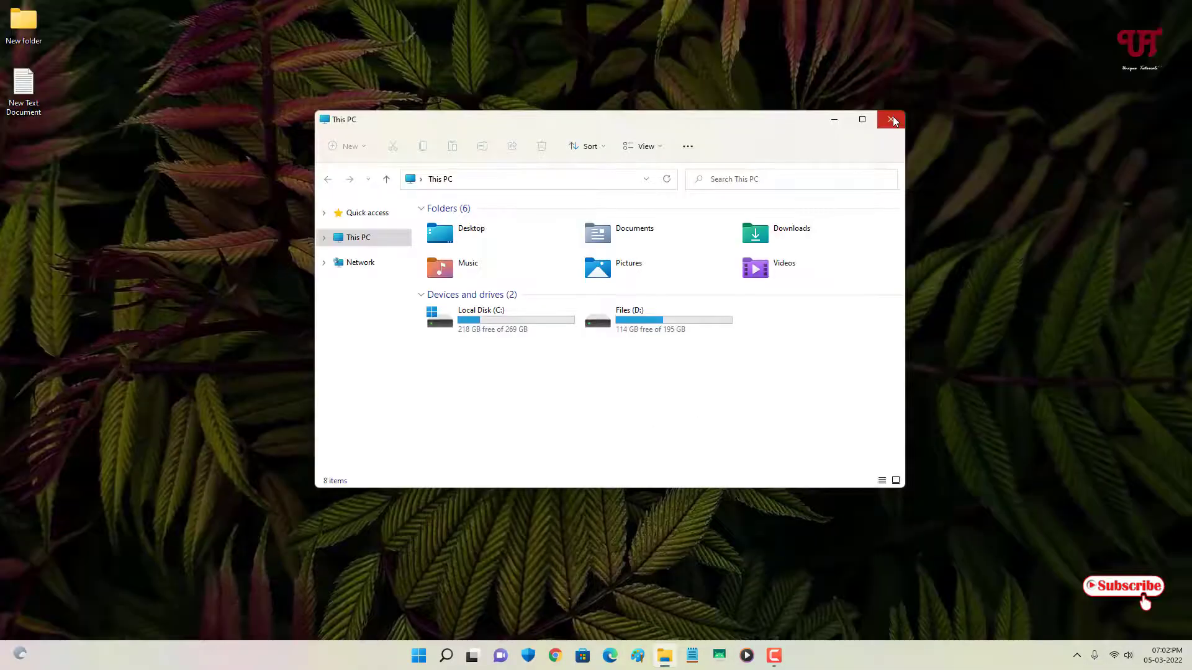
# Close This PC, end the AeroPeek11 process in Task Manager, and close Task Manager
pyautogui.click(892, 119)
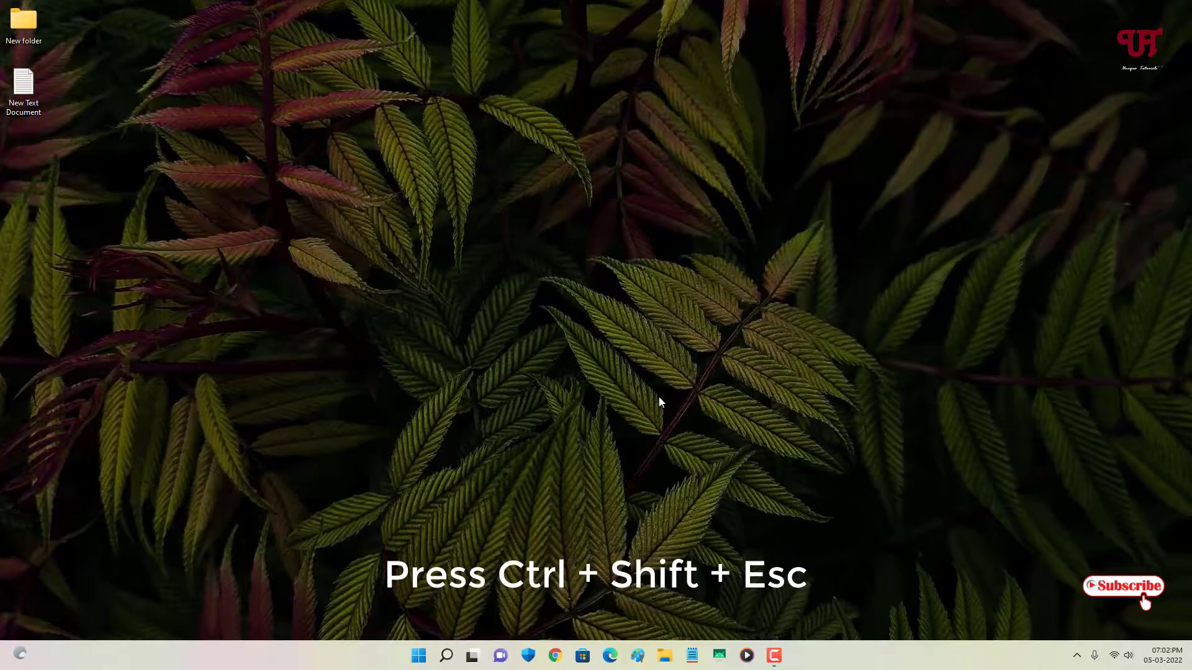
pyautogui.hotkey('ctrl', 'shift', 'Escape')
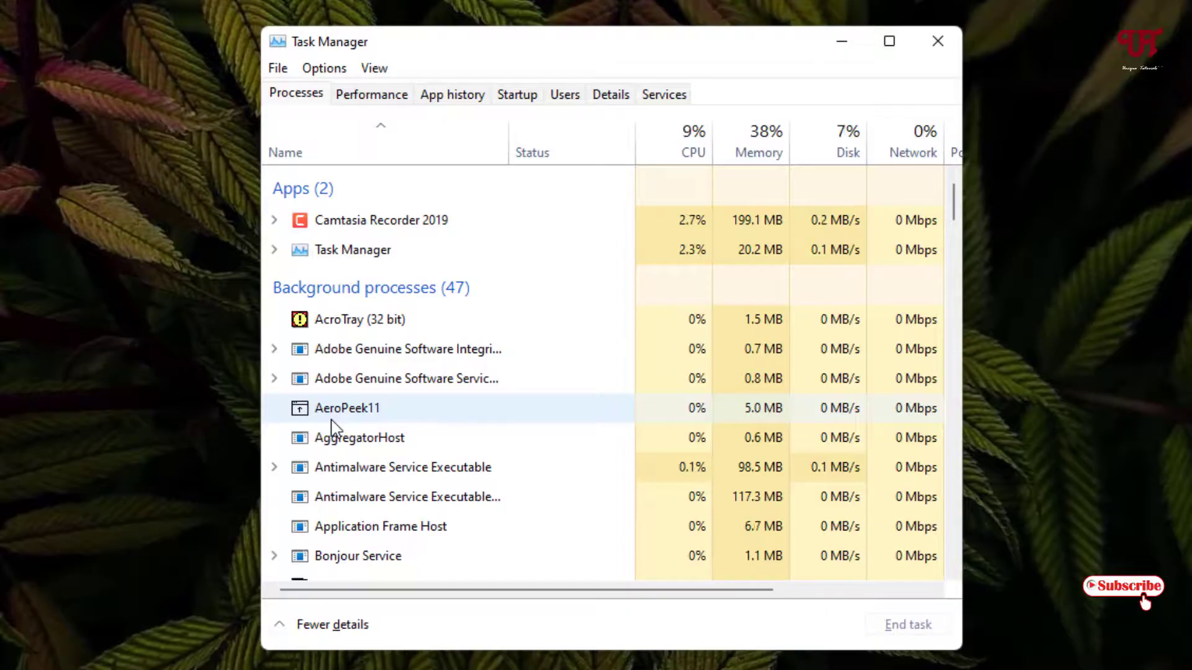
pyautogui.click(331, 421)
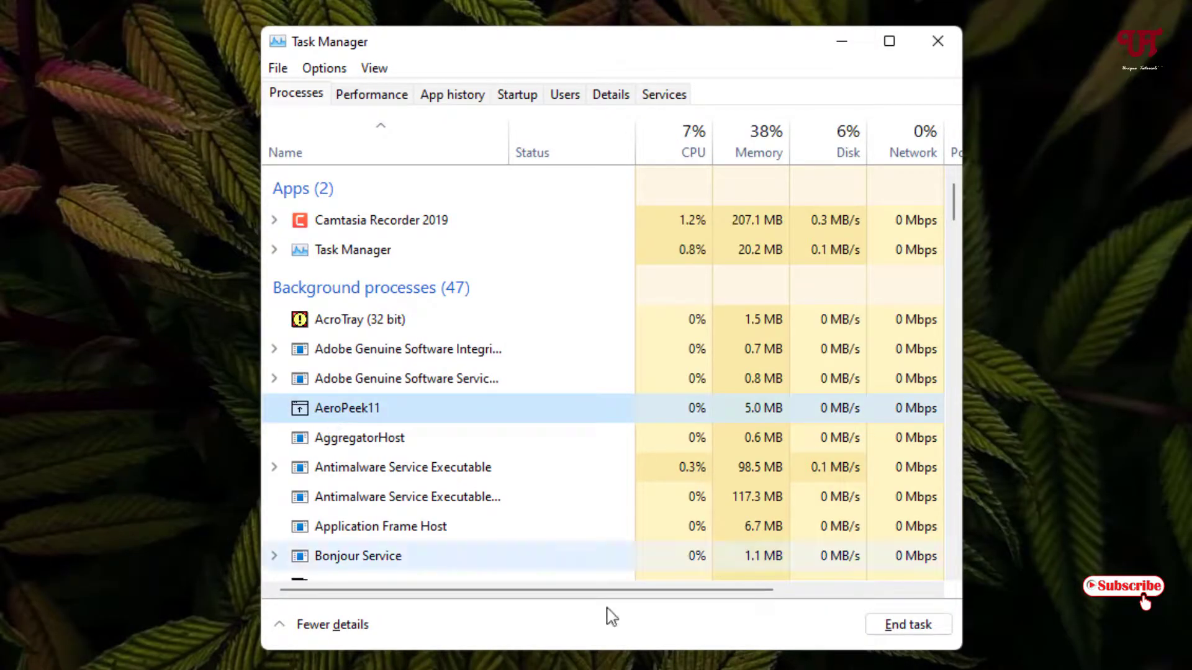
pyautogui.click(887, 628)
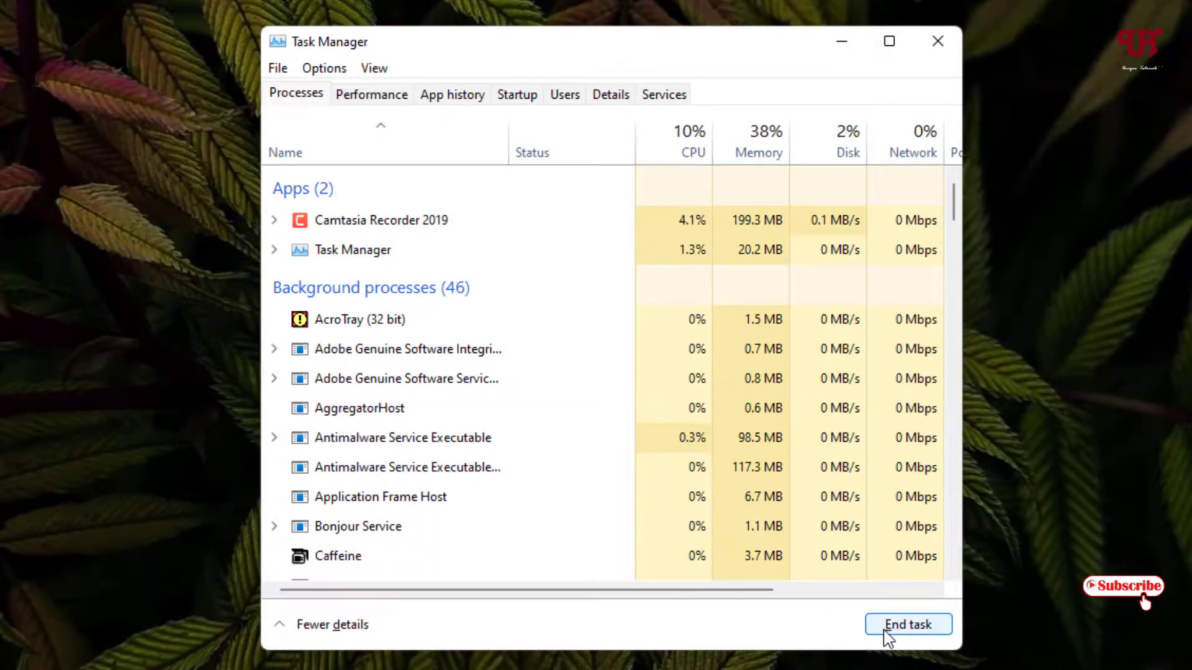
pyautogui.click(944, 38)
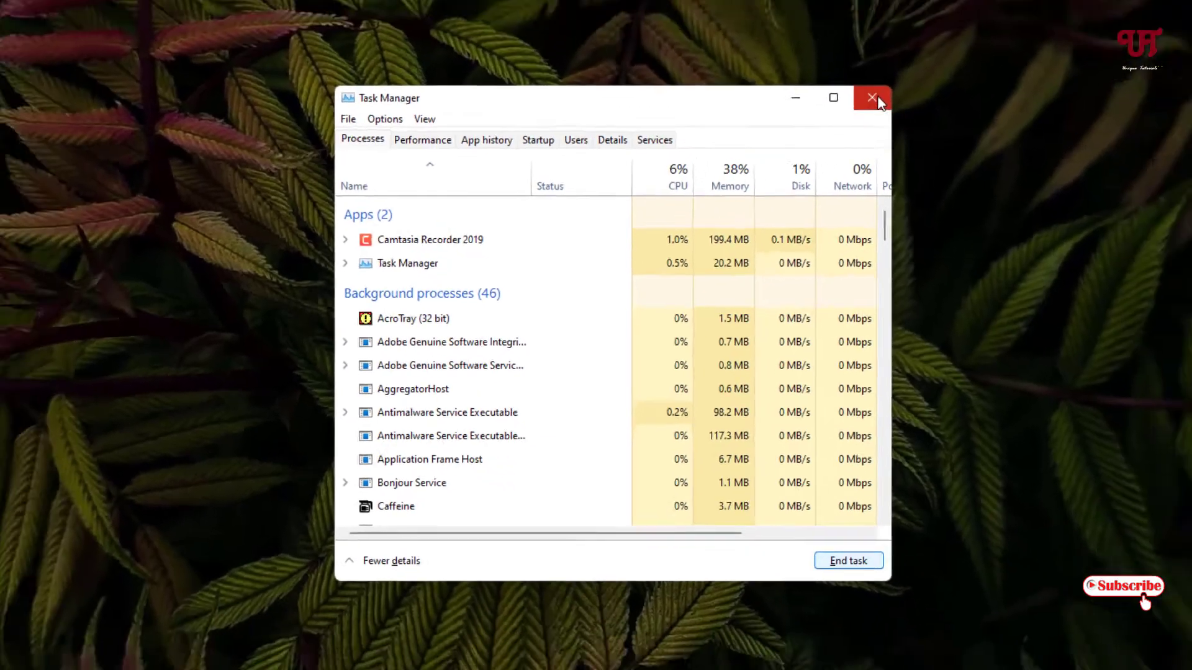